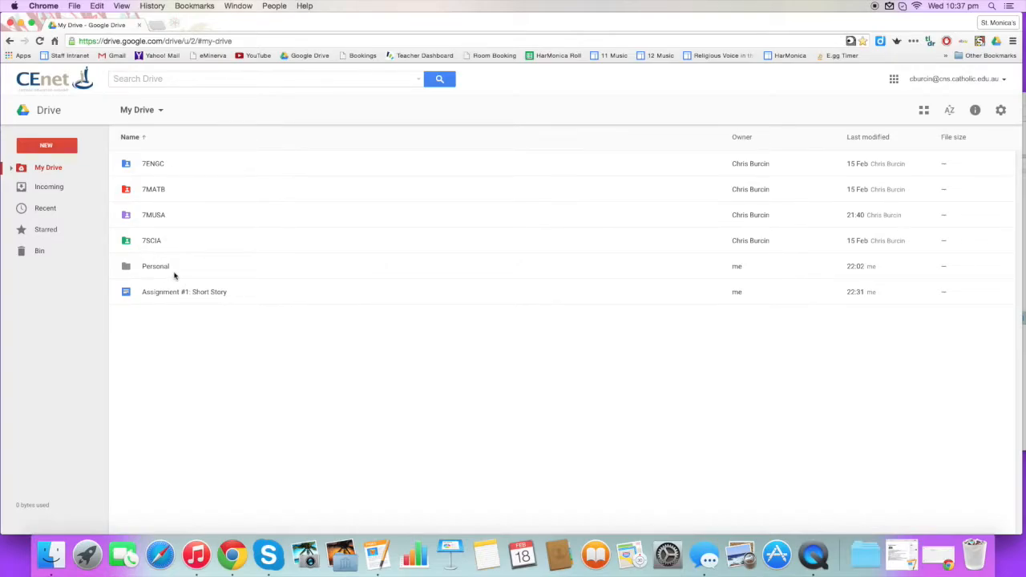
# Select the Assignment #1: Short Story document in the My Drive listing
pyautogui.click(245, 296)
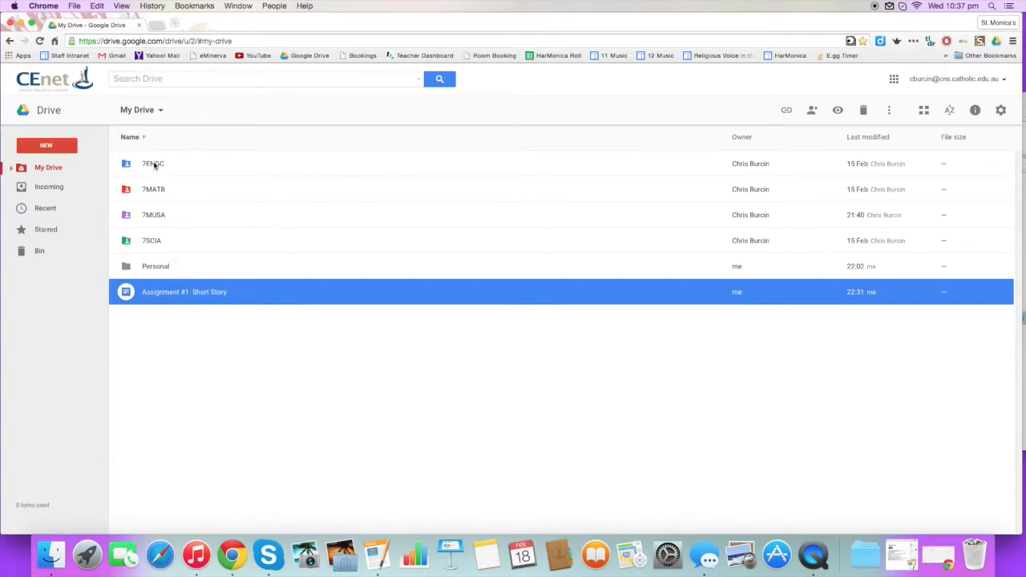
pyautogui.click(216, 357)
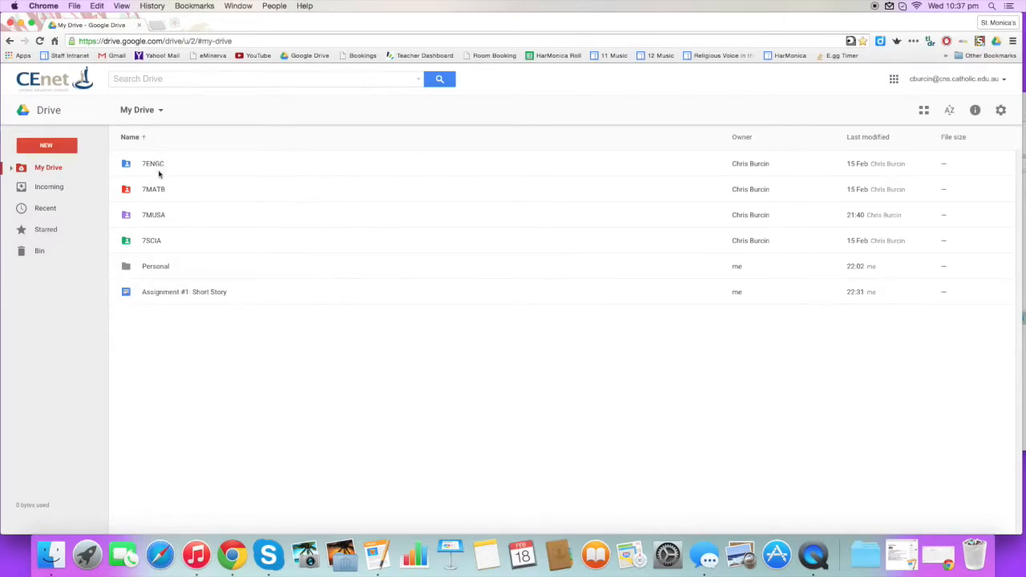
pyautogui.click(183, 295)
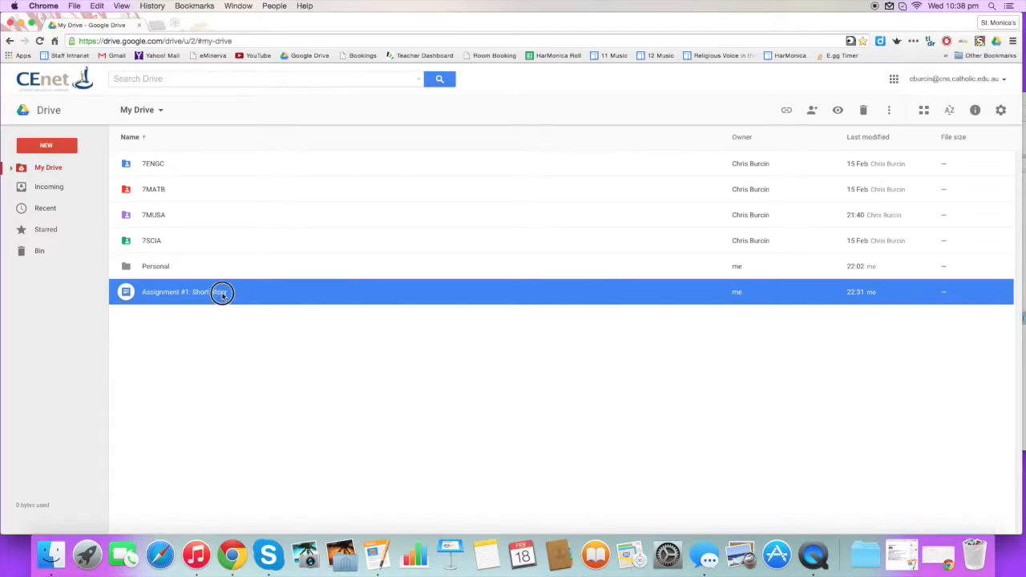
# Drag Assignment #1: Short Story into 7ENGC, confirm sharing, check it there, then select 7MUSA
pyautogui.moveTo(221, 293); pyautogui.dragTo(163, 164)
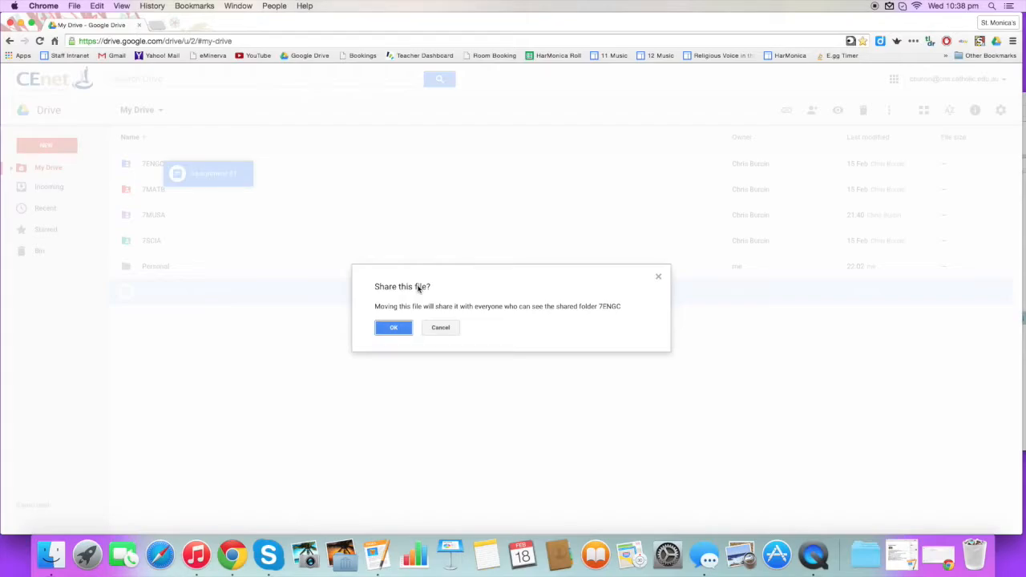
pyautogui.click(401, 328)
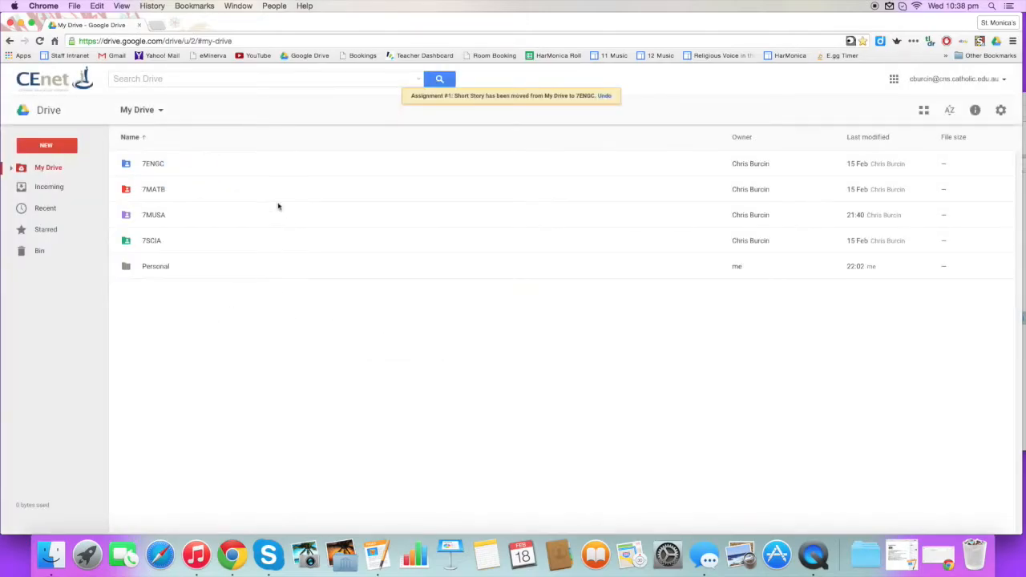
pyautogui.doubleClick(180, 163)
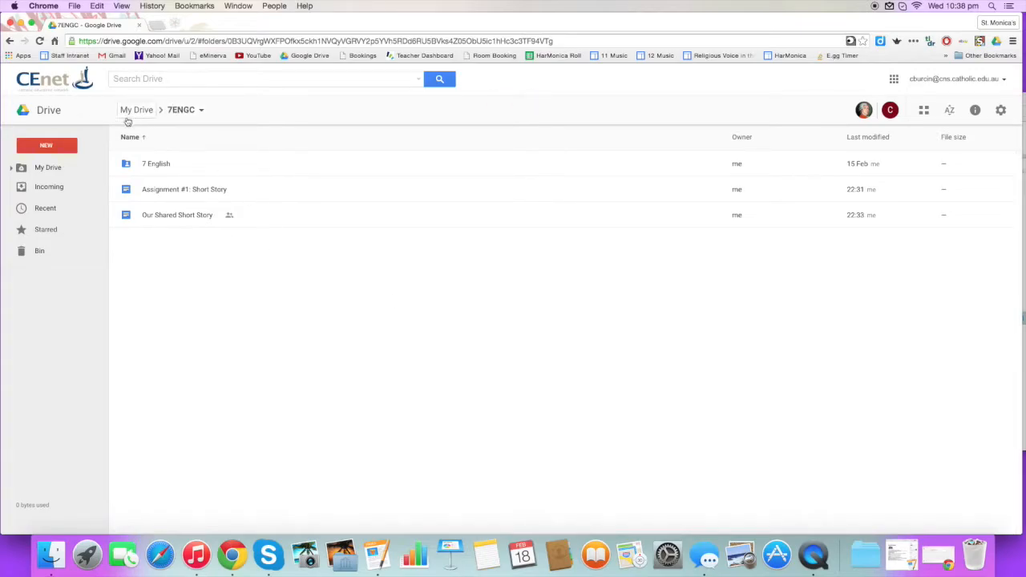
pyautogui.click(44, 168)
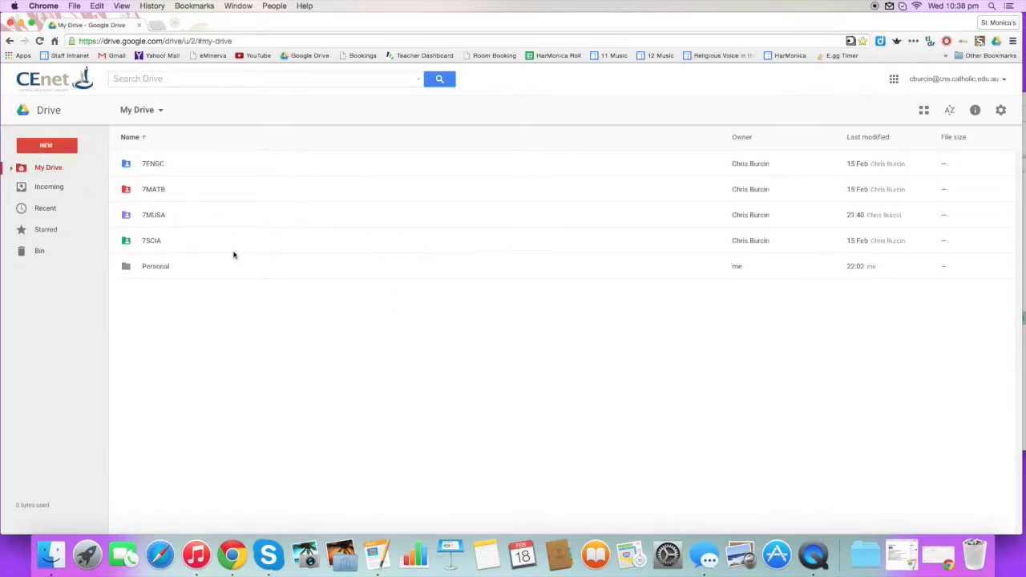
pyautogui.click(153, 216)
# Create a new Google Docs document in 7MUSA, accepting the shared-folder permissions
pyautogui.doubleClick(156, 216)
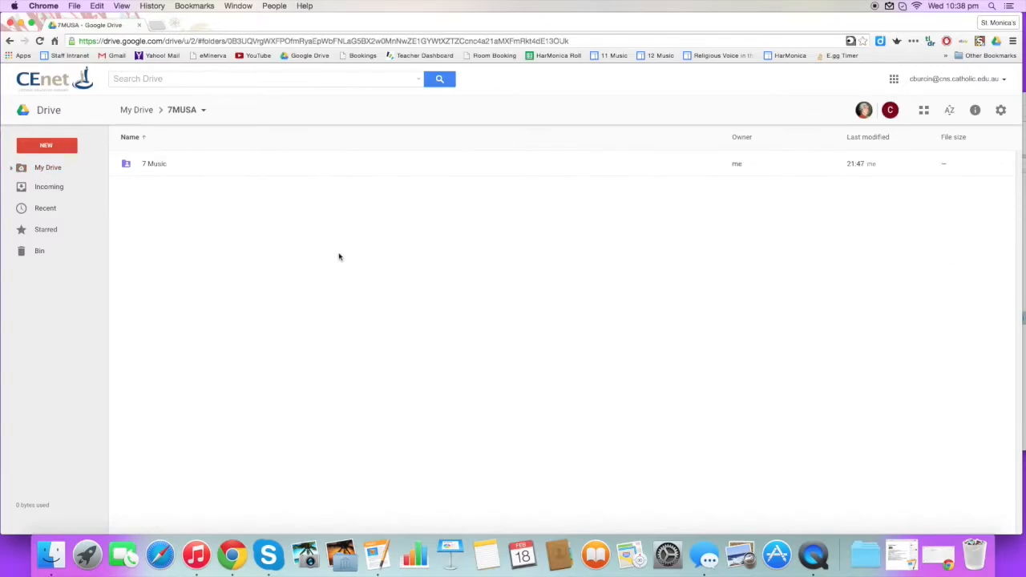
pyautogui.click(52, 147)
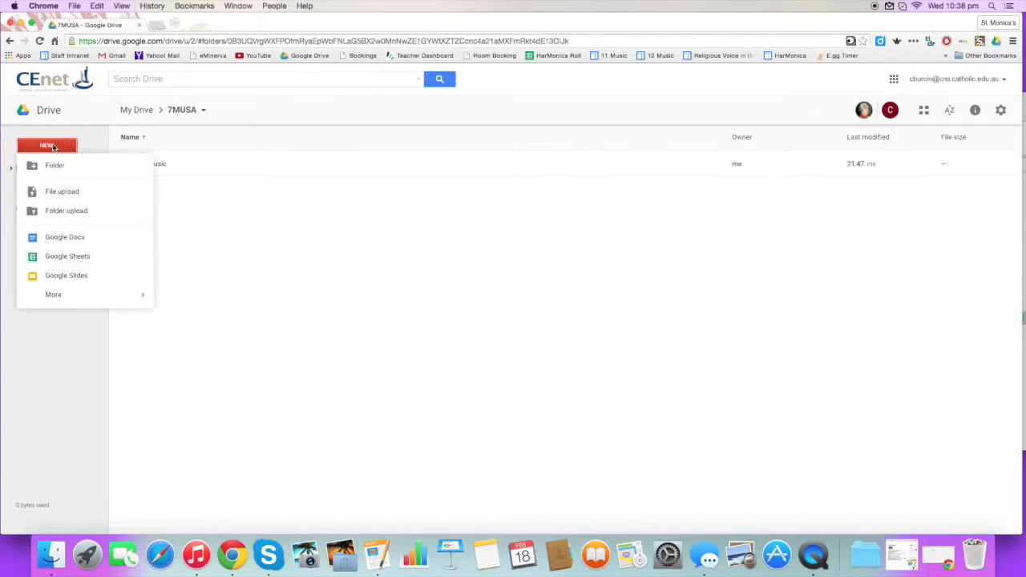
pyautogui.click(82, 243)
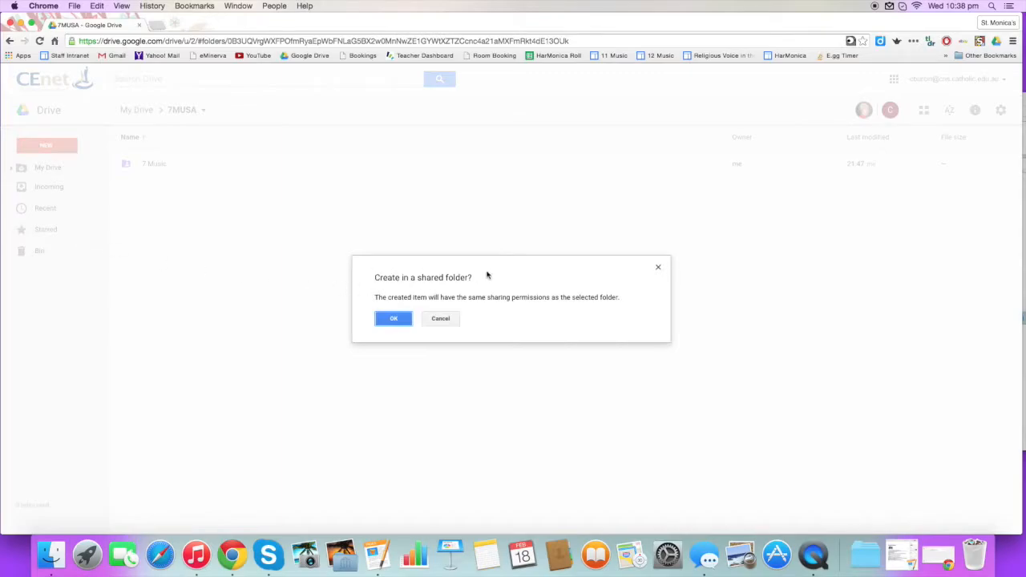
pyautogui.click(397, 319)
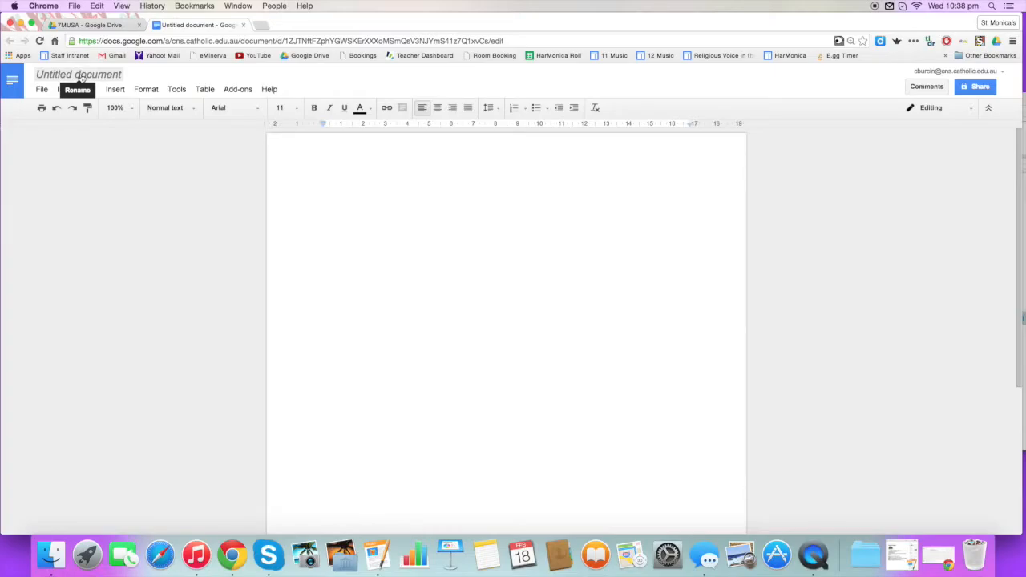
# Rename the untitled document 'Instruments of the Orchestra' and return to the 7MUSA listing
pyautogui.click(81, 75)
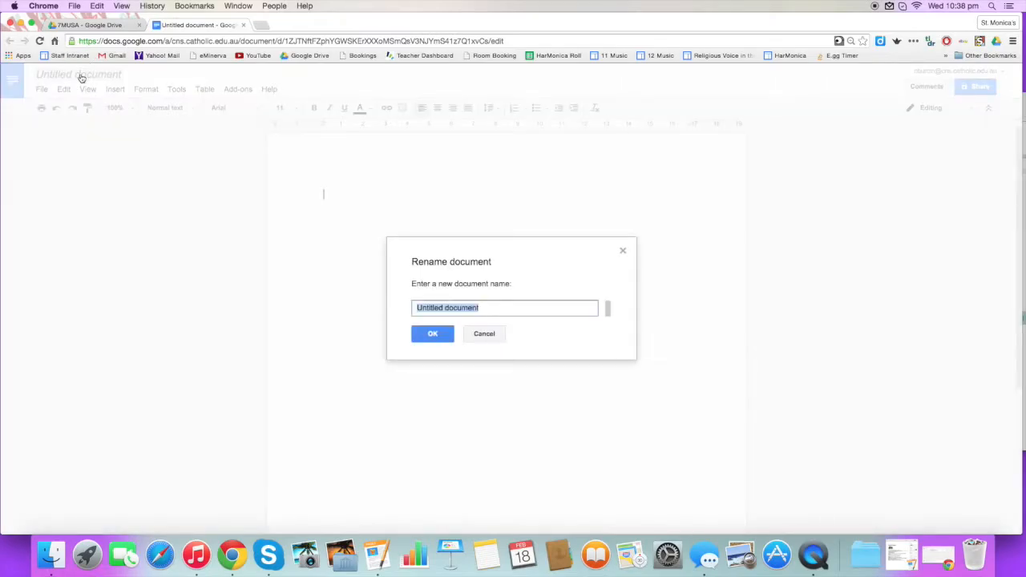
pyautogui.write('Instruments of the')
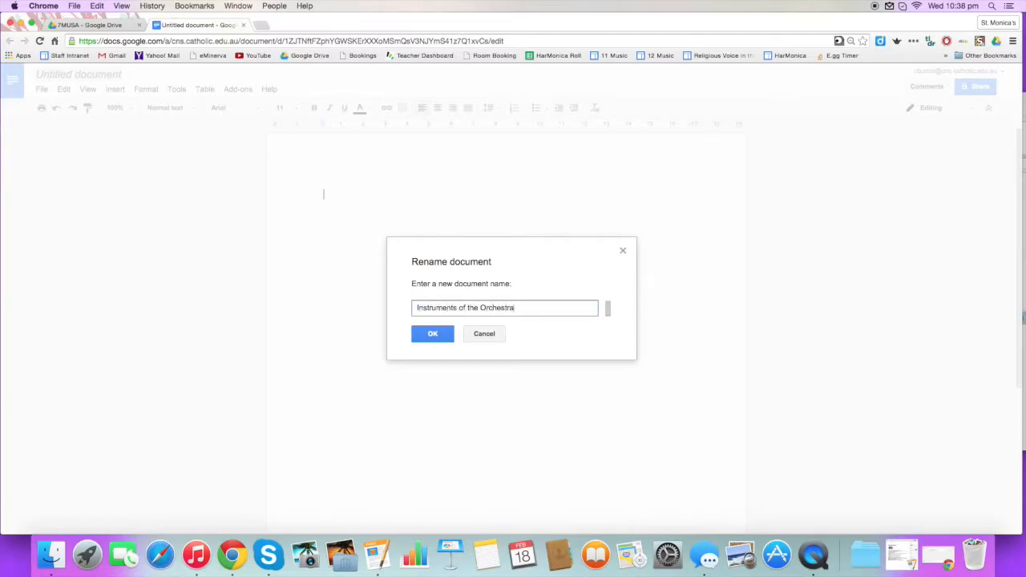
pyautogui.write(' Orchestra')
pyautogui.click(432, 334)
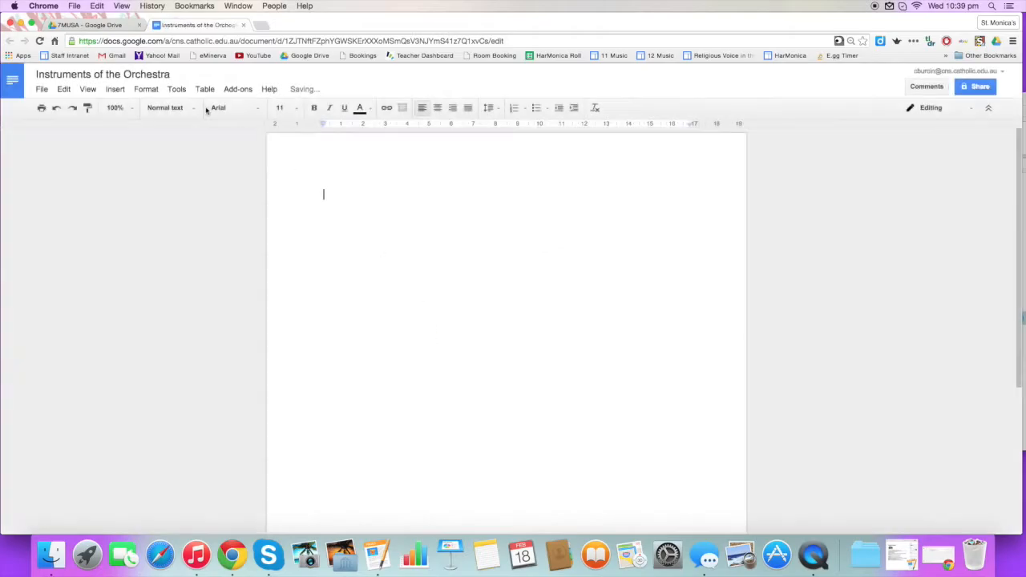
pyautogui.click(88, 25)
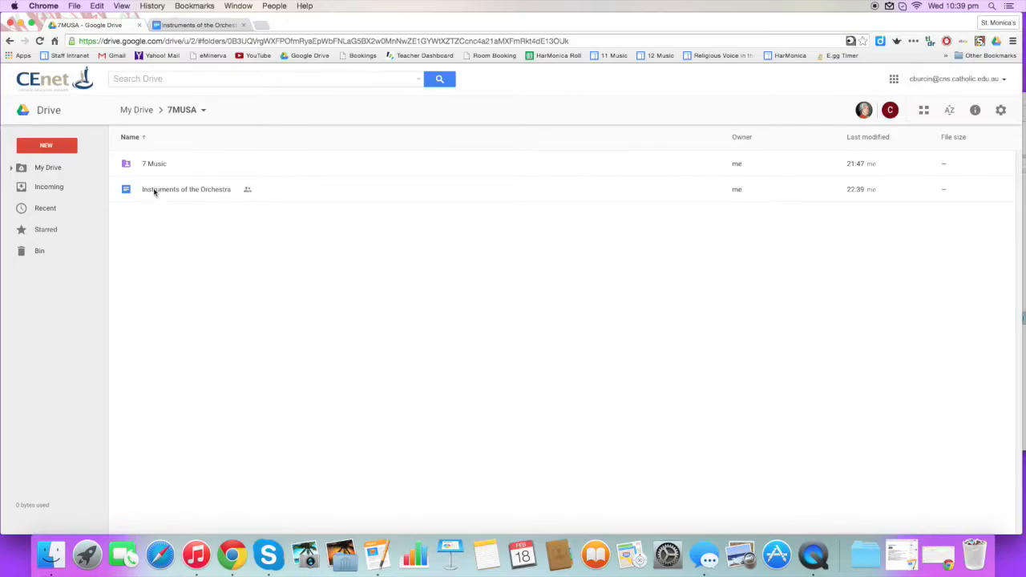
# Return to the Instruments of the Orchestra document, viewing the font list without changing the font
pyautogui.click(194, 25)
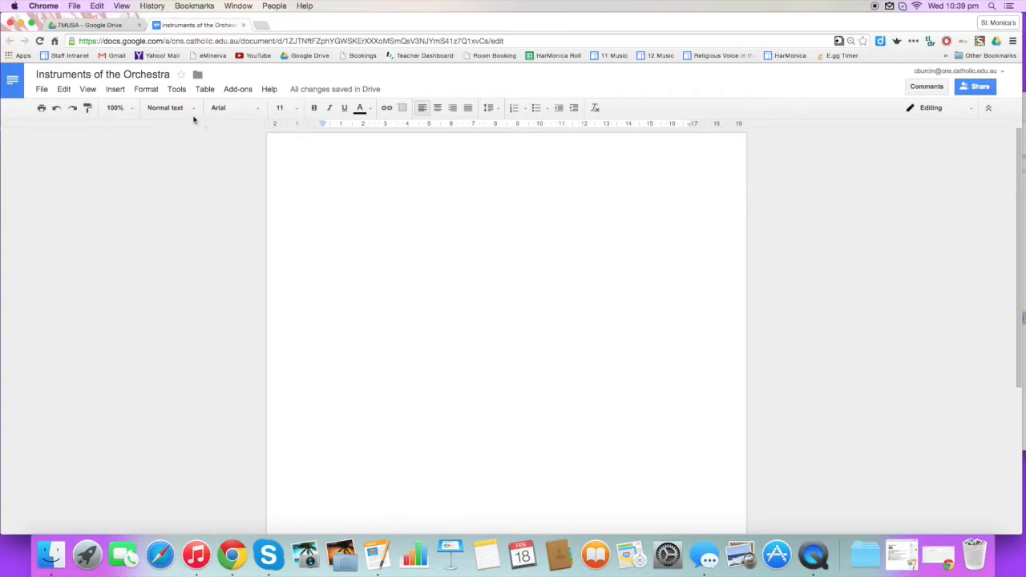
pyautogui.click(248, 112)
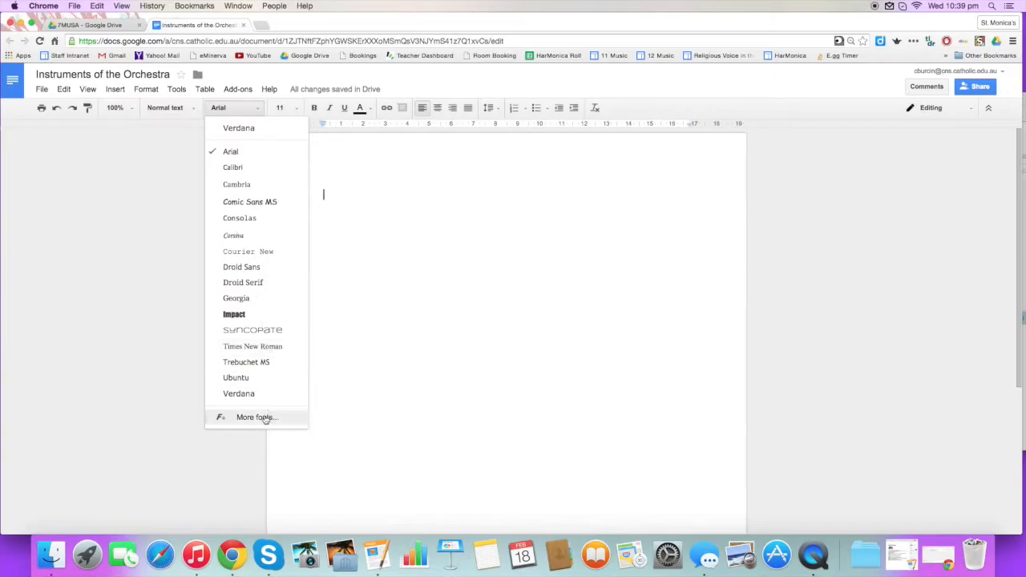
pyautogui.click(362, 180)
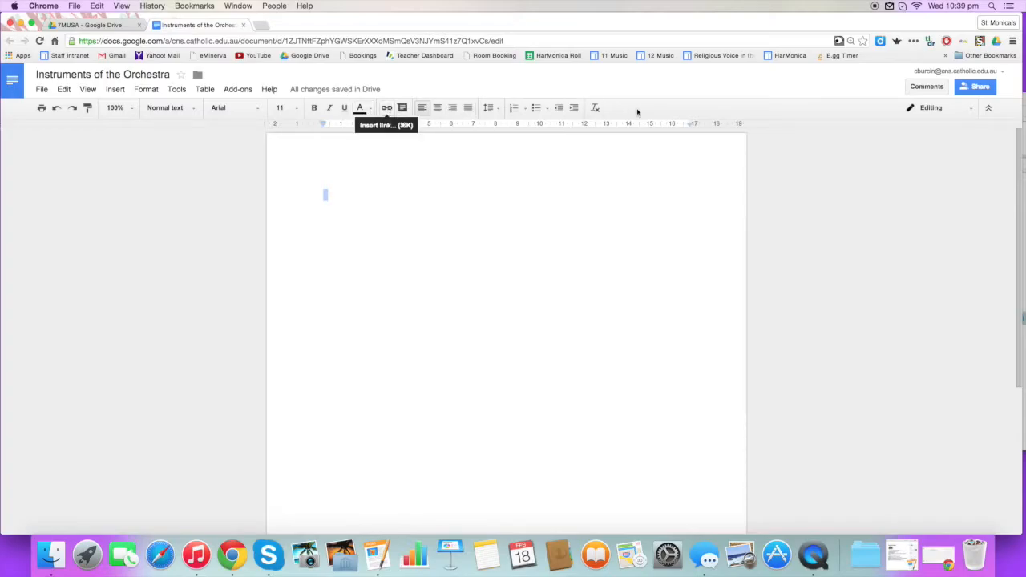
# Type a name line with the author's name, then the line 'Instruments of the Orchestra'
pyautogui.click(327, 193)
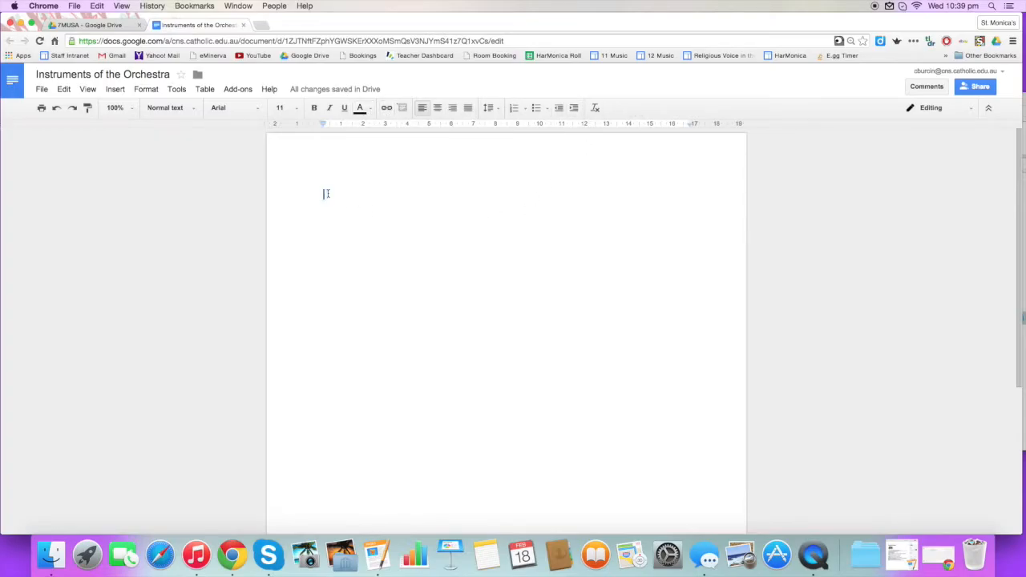
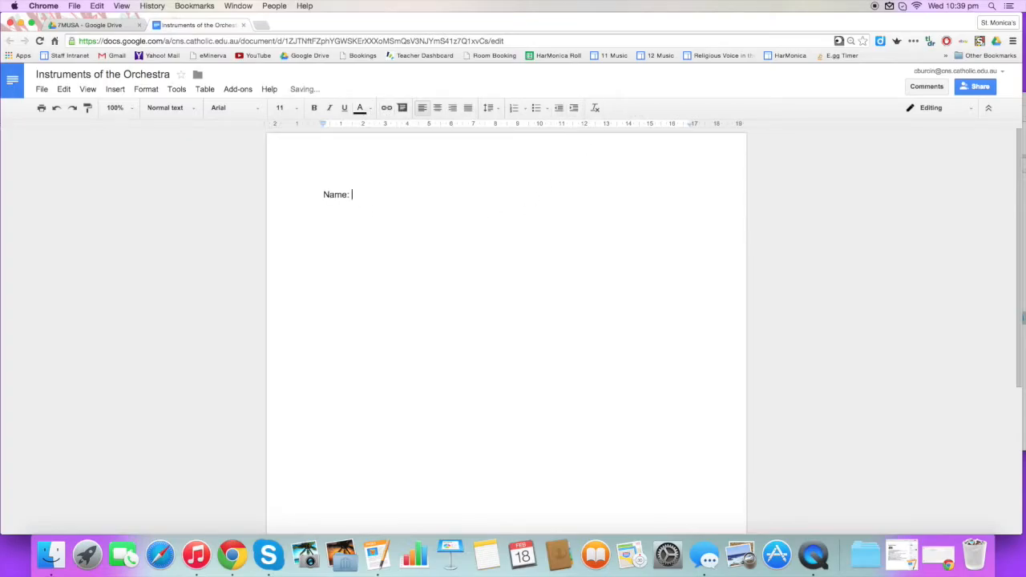
pyautogui.press('Return')
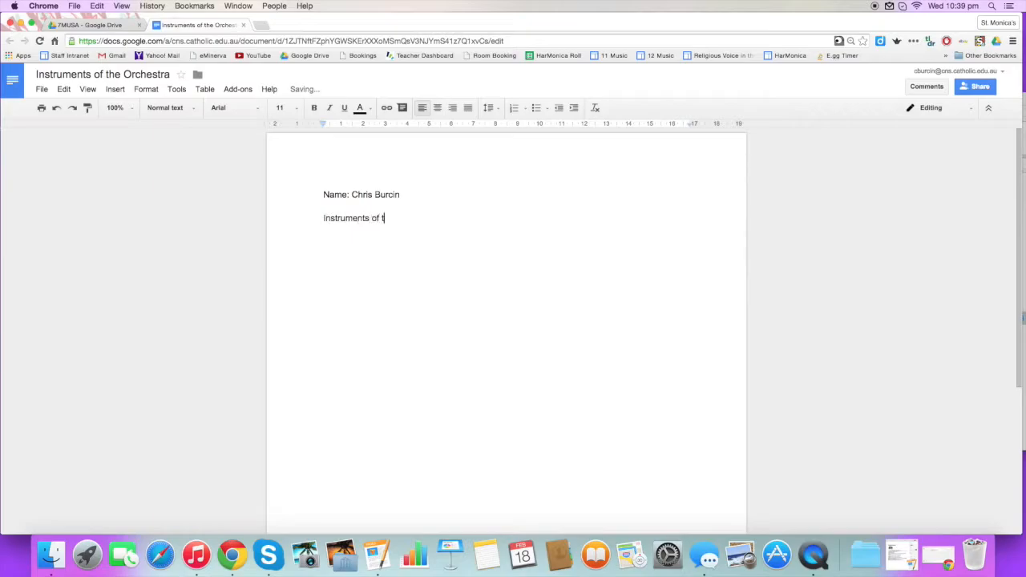
pyautogui.press('Return')
# Give the 'Instruments of the Orchestra' line the Title style and underline it
pyautogui.doubleClick(361, 218)
pyautogui.click(472, 224)
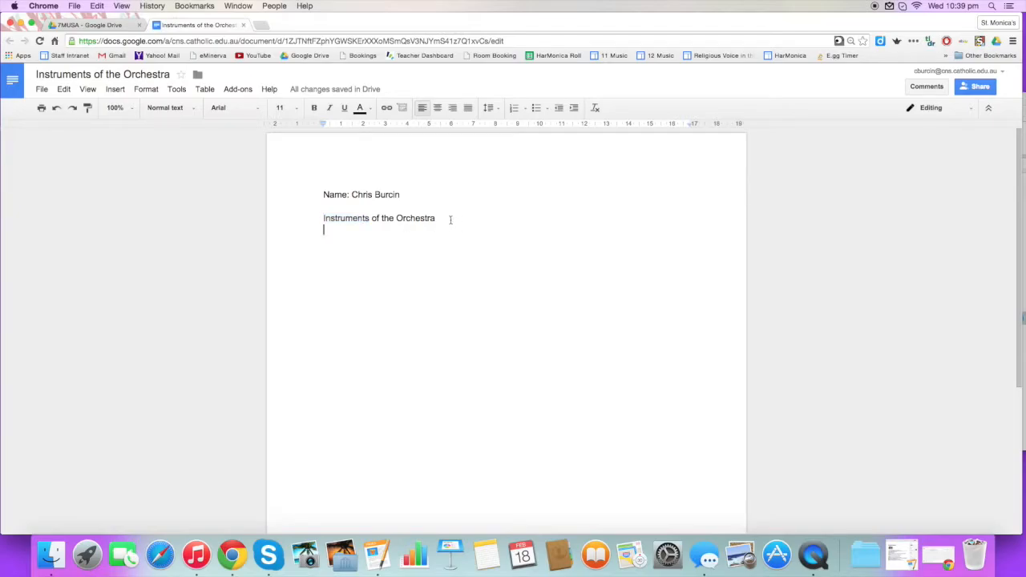
pyautogui.moveTo(450, 220); pyautogui.dragTo(322, 218)
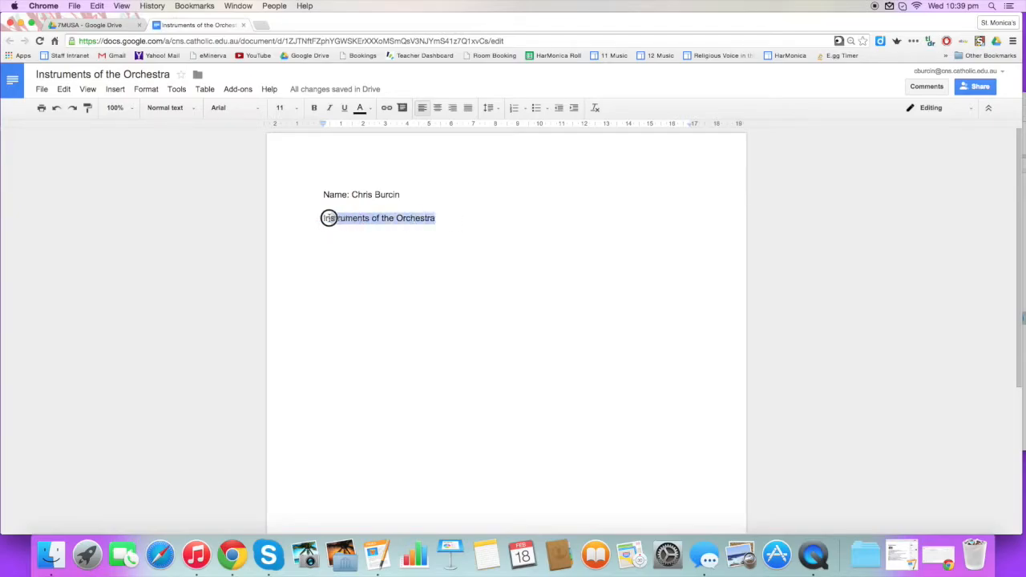
pyautogui.click(175, 107)
pyautogui.click(181, 170)
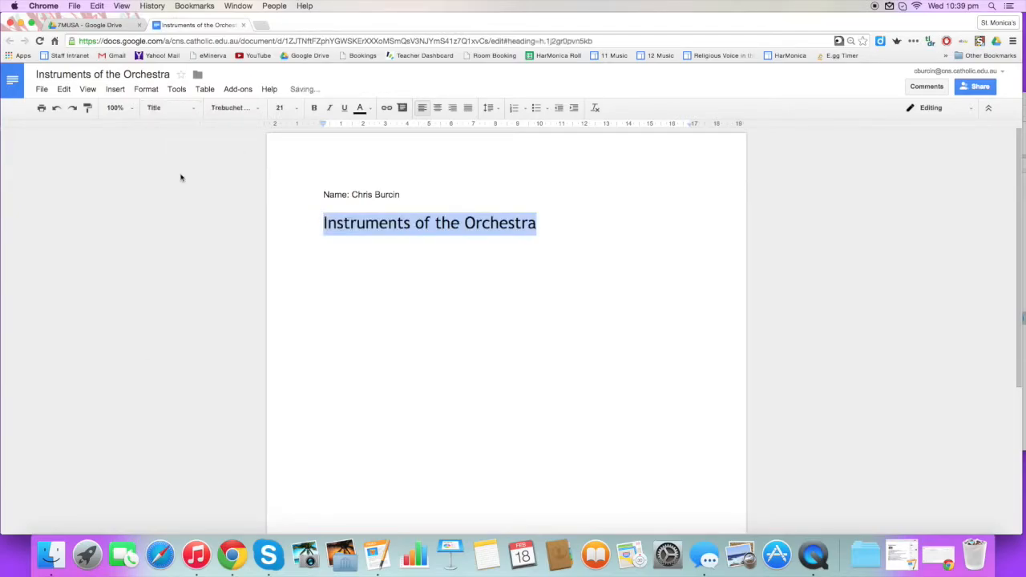
pyautogui.click(344, 110)
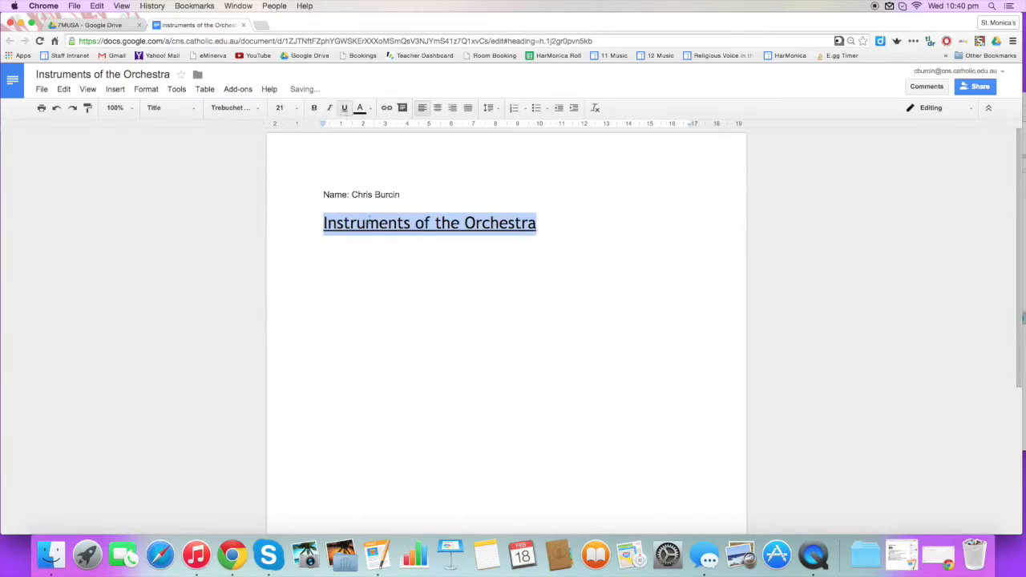
# Start the body text below the title with the word 'Blah'
pyautogui.click(385, 268)
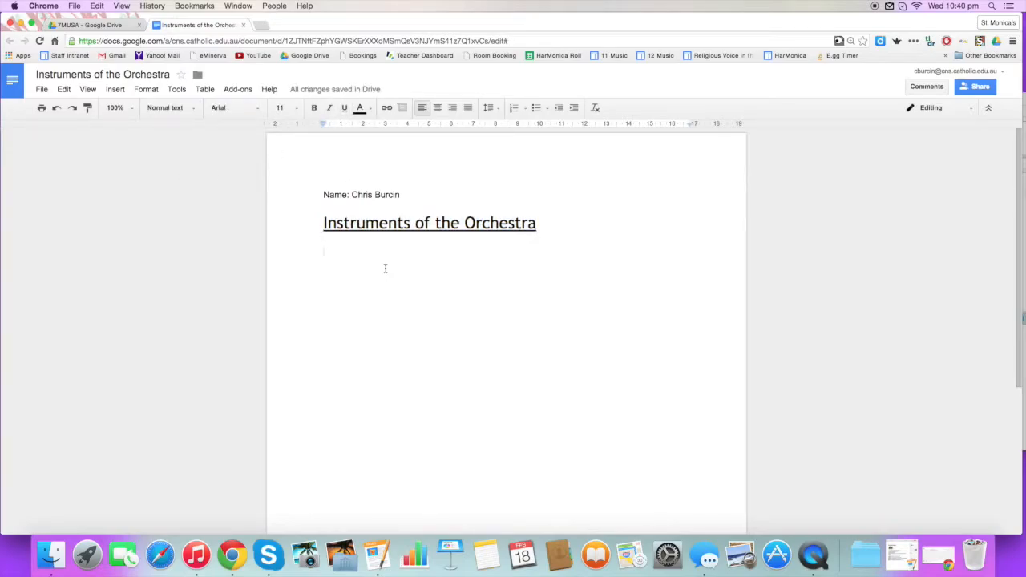
pyautogui.write('Blah blah')
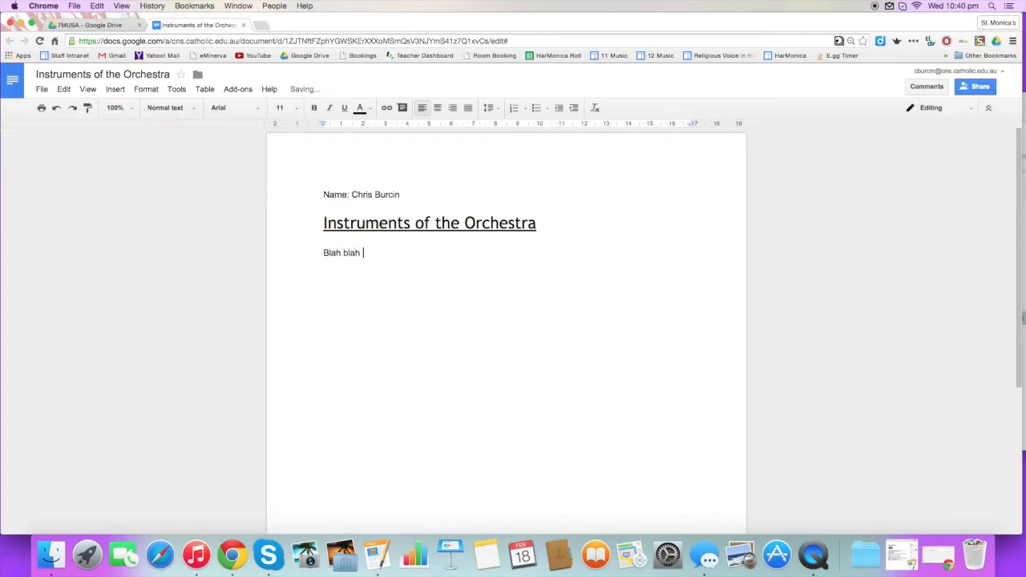
pyautogui.hotkey('shift', 'Left')
pyautogui.hotkey('shift', 'Left')
pyautogui.hotkey('shift', 'Left')
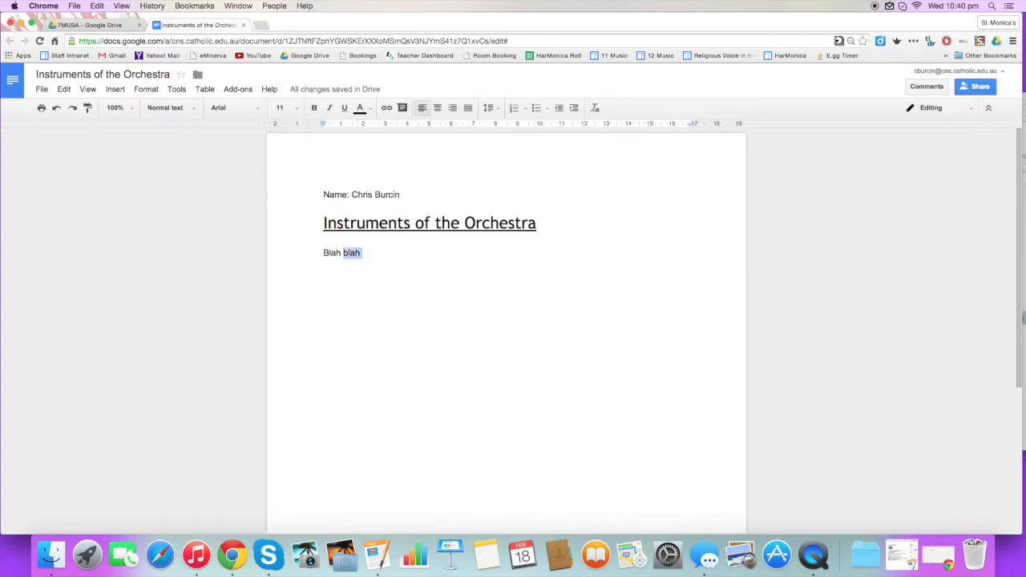
# Extend the body with repeated 'blah' words, pasting them until five lines are filled
pyautogui.press('Right')
pyautogui.write('blah blah ')
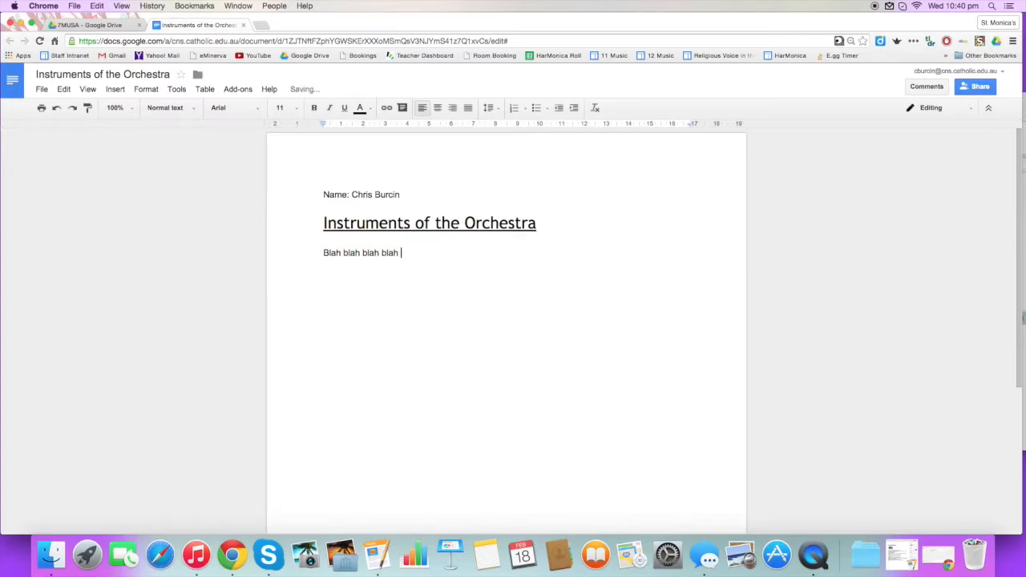
pyautogui.write('blah blah blah blah blah blah blah blah blah blah blah blah blah blah blah blah blah blah blah blah blah blah blah blah')
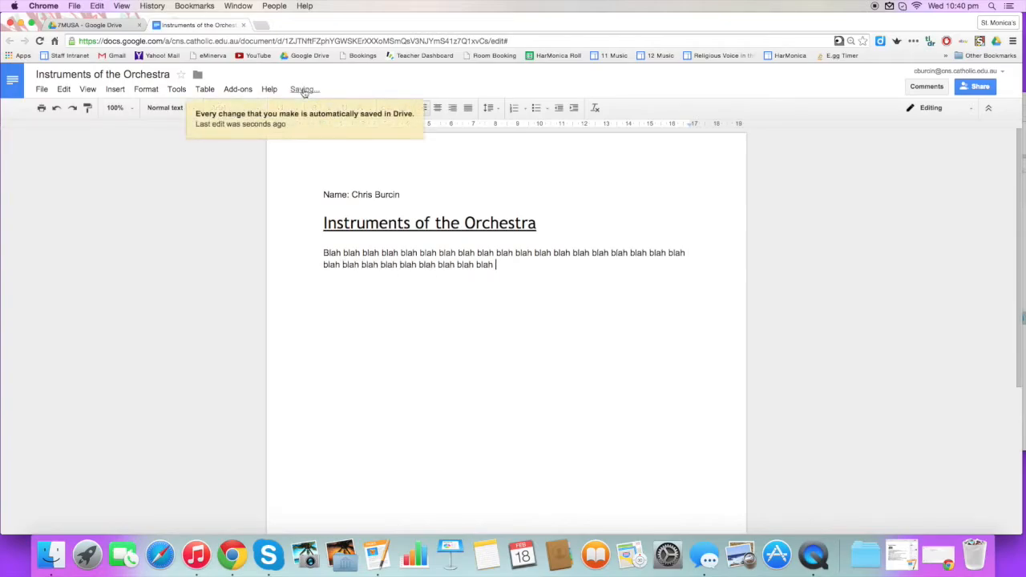
pyautogui.press('super+v')
pyautogui.press('super+v')
pyautogui.press('super+v')
pyautogui.press('super+v')
pyautogui.press('super+v')
pyautogui.press('super+v')
pyautogui.press('super+v')
pyautogui.press('super+v')
pyautogui.press('super+v')
pyautogui.press('super+v')
pyautogui.press('super+v')
pyautogui.press('super+v')
pyautogui.press('super+v')
pyautogui.press('super+v')
pyautogui.press('super+v')
pyautogui.press('super+v')
pyautogui.press('super+v')
pyautogui.press('super+v')
pyautogui.press('super+v')
pyautogui.press('super+v')
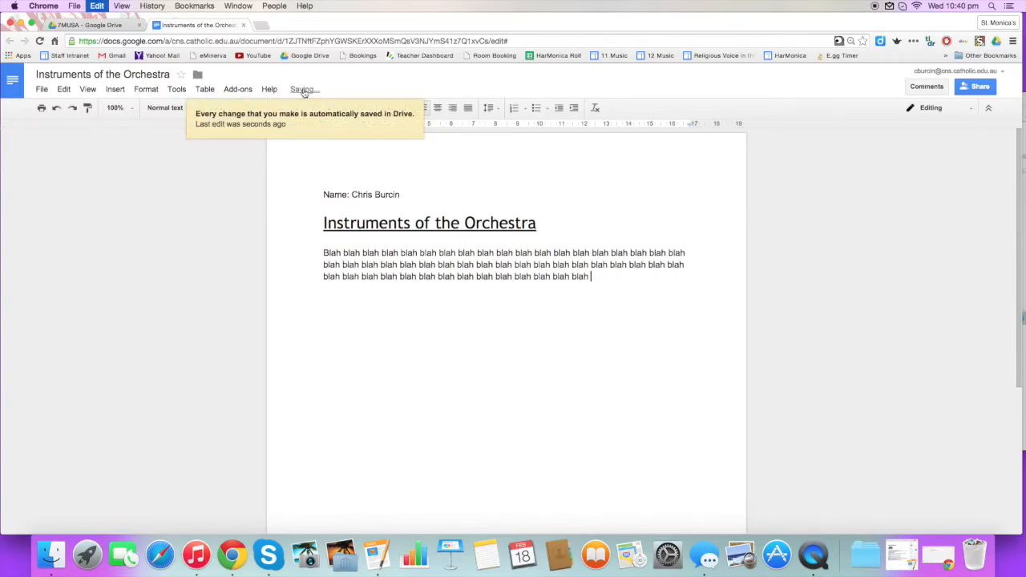
pyautogui.press('super+v')
pyautogui.press('super+v')
pyautogui.press('super+v')
pyautogui.press('super+v')
pyautogui.press('super+v')
pyautogui.press('super+v')
pyautogui.press('super+v')
pyautogui.press('super+v')
pyautogui.press('super+v')
pyautogui.press('super+v')
pyautogui.press('super+v')
pyautogui.press('super+v')
pyautogui.press('super+v')
pyautogui.press('super+v')
pyautogui.press('super+v')
pyautogui.press('super+v')
pyautogui.press('super+v')
pyautogui.press('super+v')
pyautogui.press('super+v')
pyautogui.press('super+v')
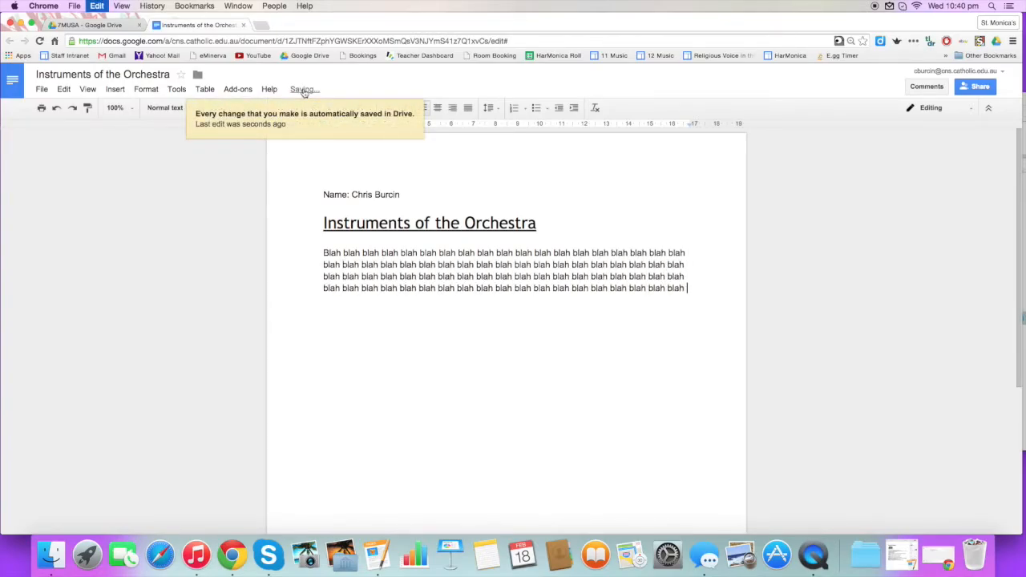
pyautogui.press('super+v')
pyautogui.press('super+v')
pyautogui.press('super+v')
pyautogui.press('super+v')
pyautogui.press('super+v')
pyautogui.press('super+v')
pyautogui.press('super+v')
pyautogui.press('super+v')
pyautogui.press('super+v')
pyautogui.press('super+v')
pyautogui.press('super+v')
pyautogui.press('super+v')
pyautogui.press('super+v')
pyautogui.press('super+v')
pyautogui.press('super+v')
pyautogui.press('super+v')
pyautogui.press('super+v')
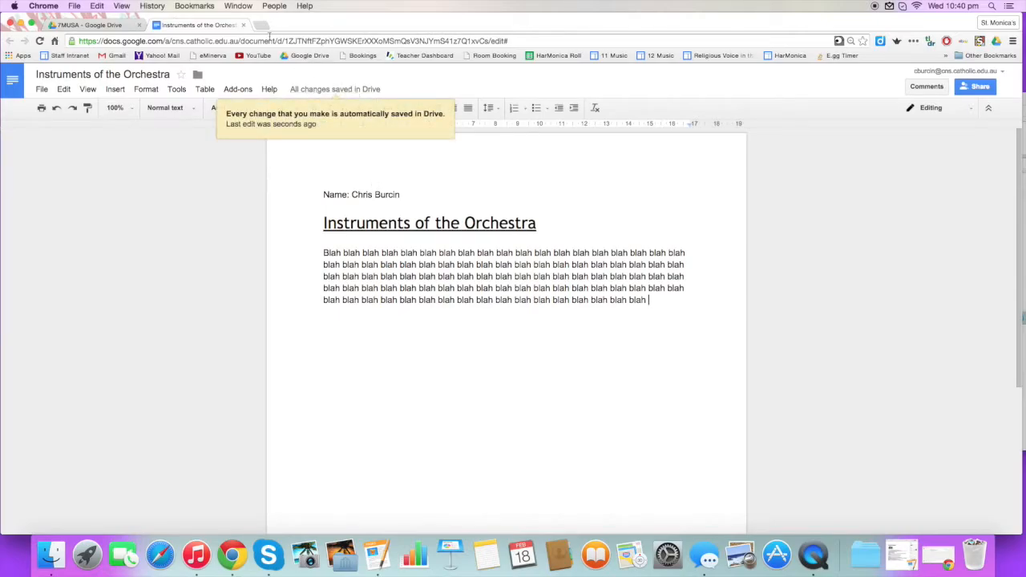
pyautogui.click(243, 25)
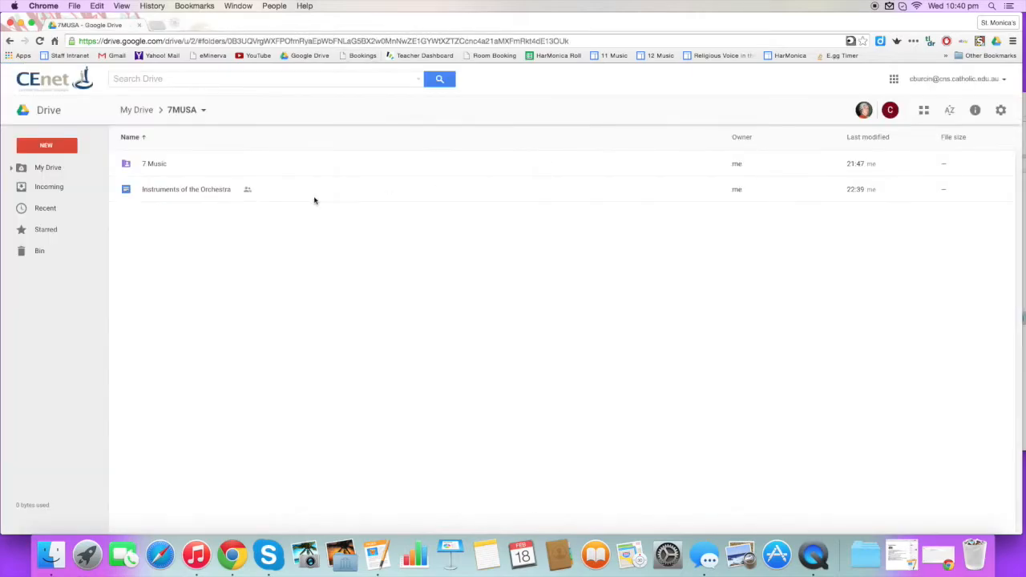
pyautogui.click(190, 191)
pyautogui.doubleClick(191, 190)
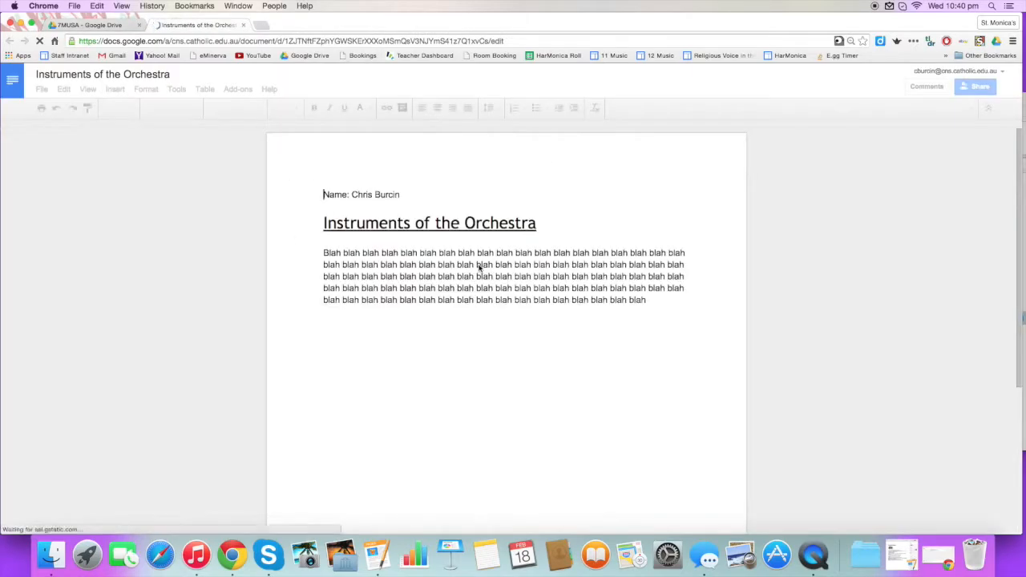
pyautogui.click(76, 26)
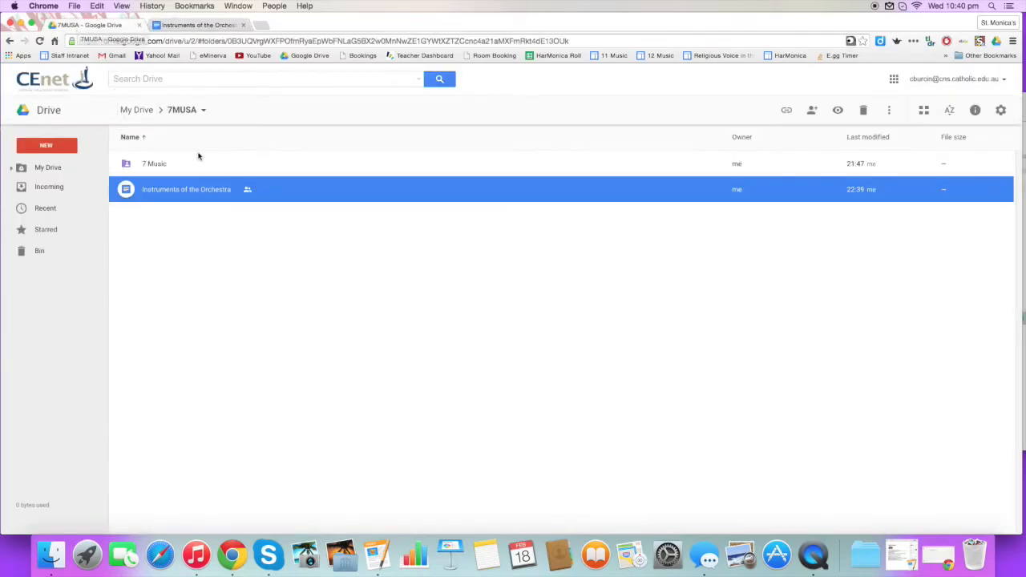
pyautogui.click(137, 110)
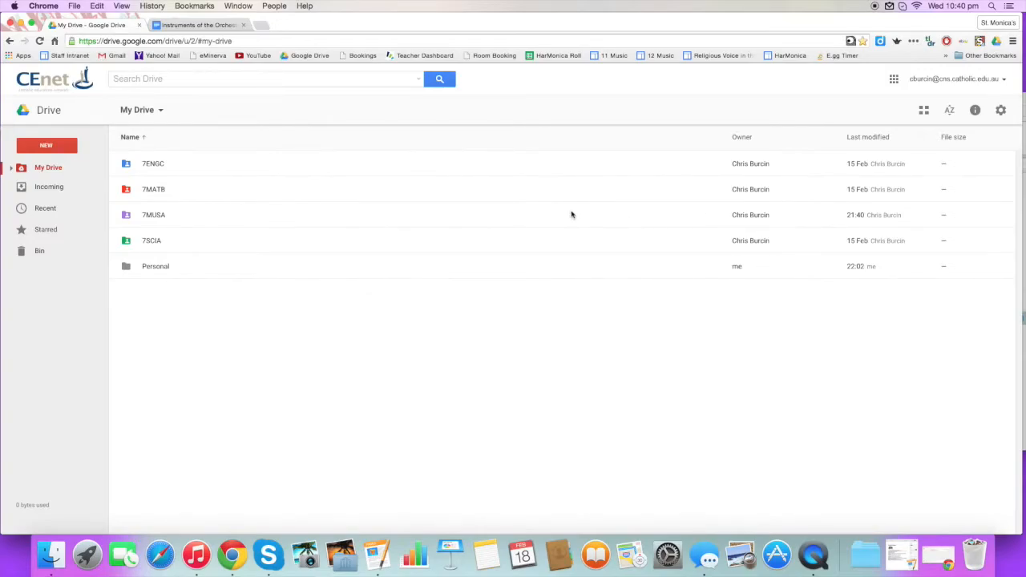
pyautogui.doubleClick(195, 216)
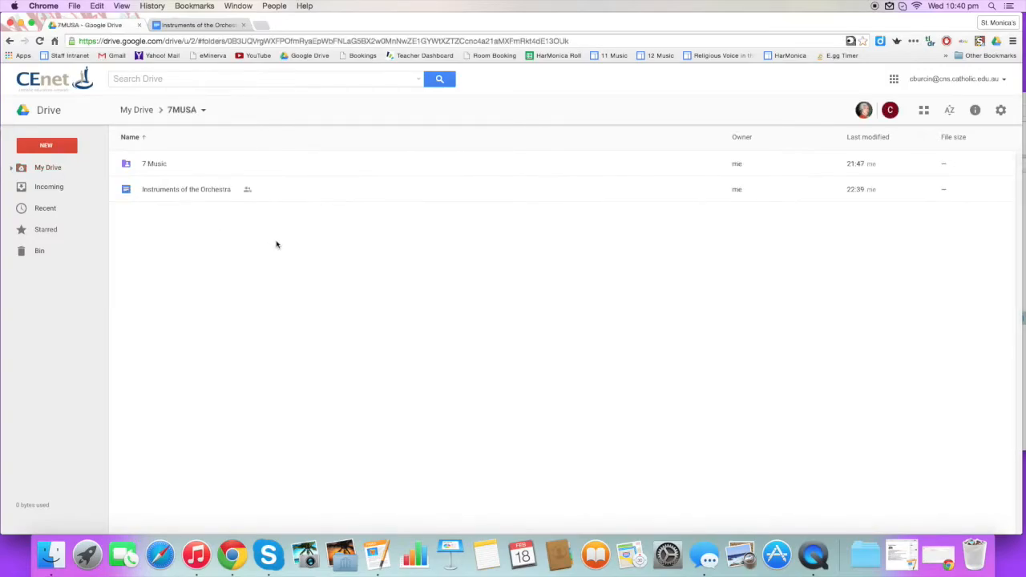
pyautogui.click(177, 191)
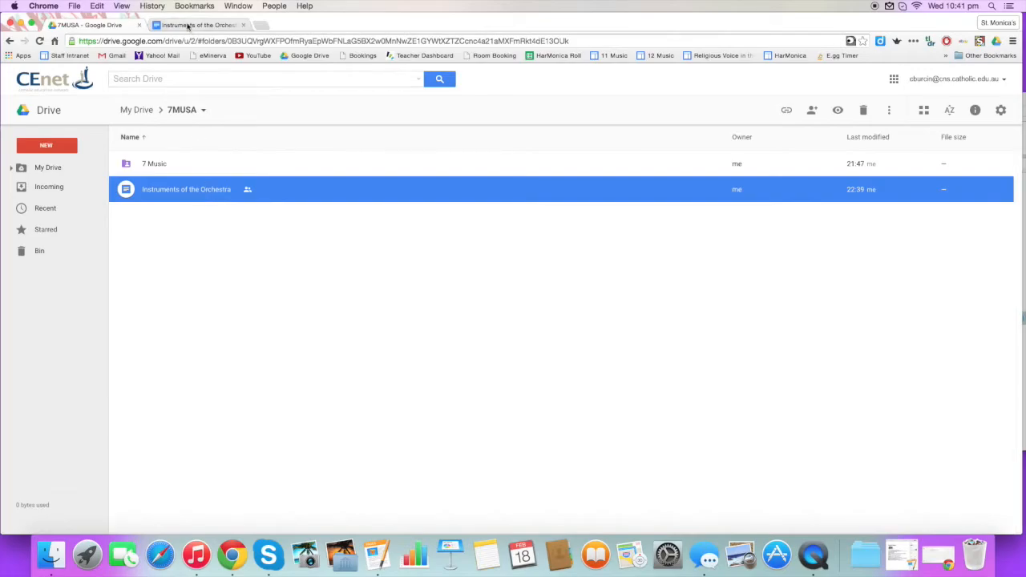
pyautogui.click(188, 26)
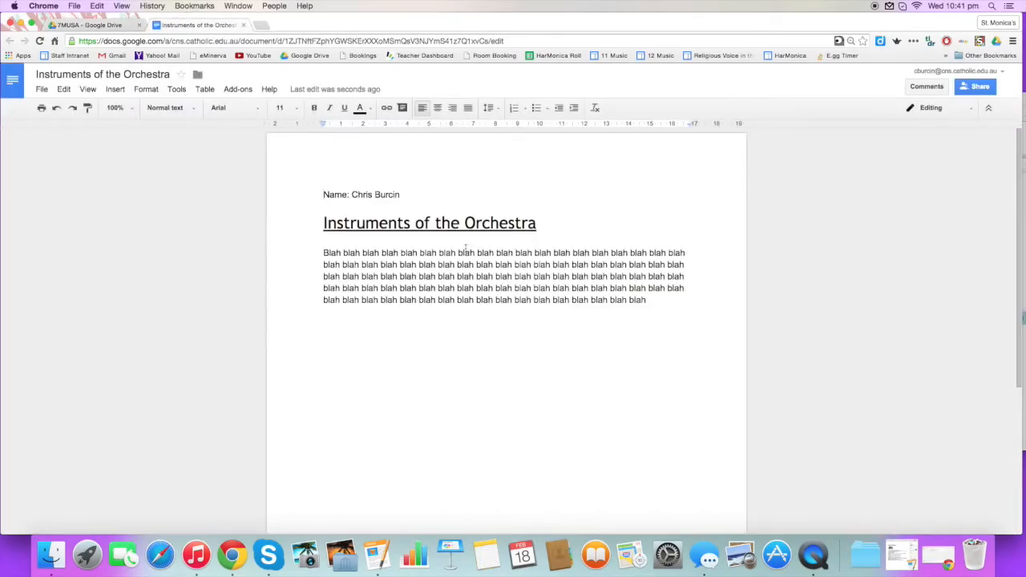
# Start sharing the document via File > Share and enter the student's school e-mail address
pyautogui.click(42, 90)
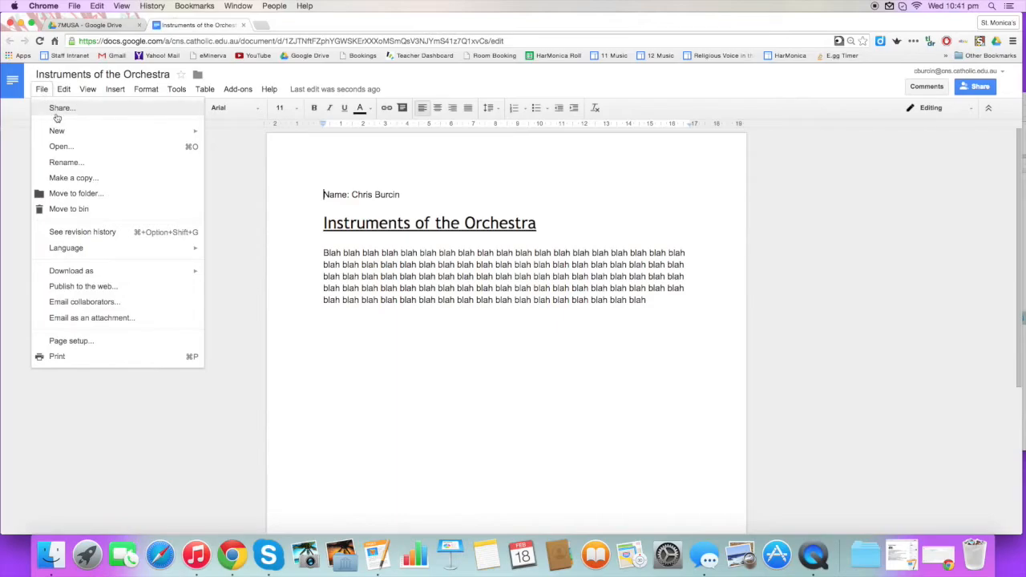
pyautogui.click(59, 112)
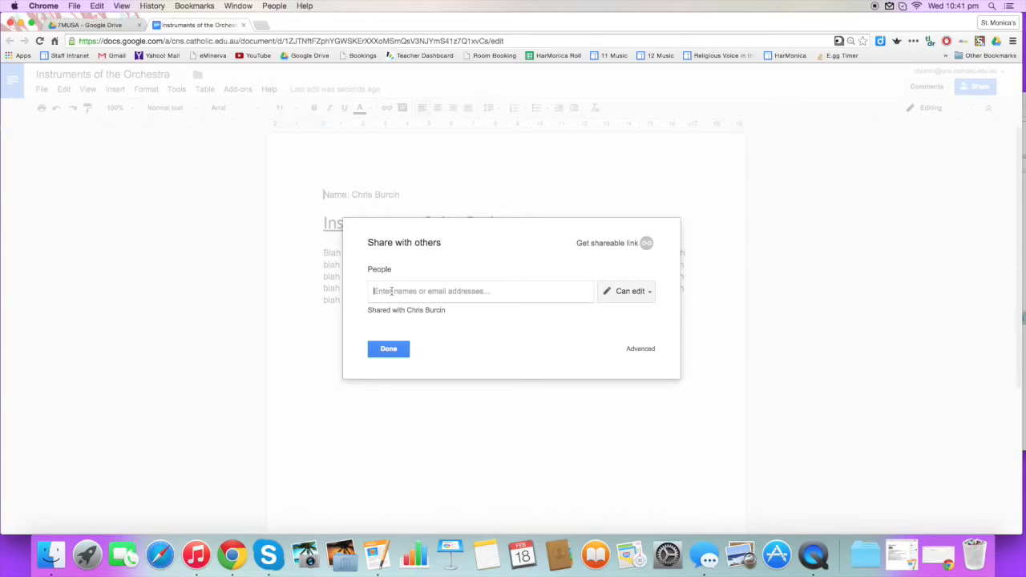
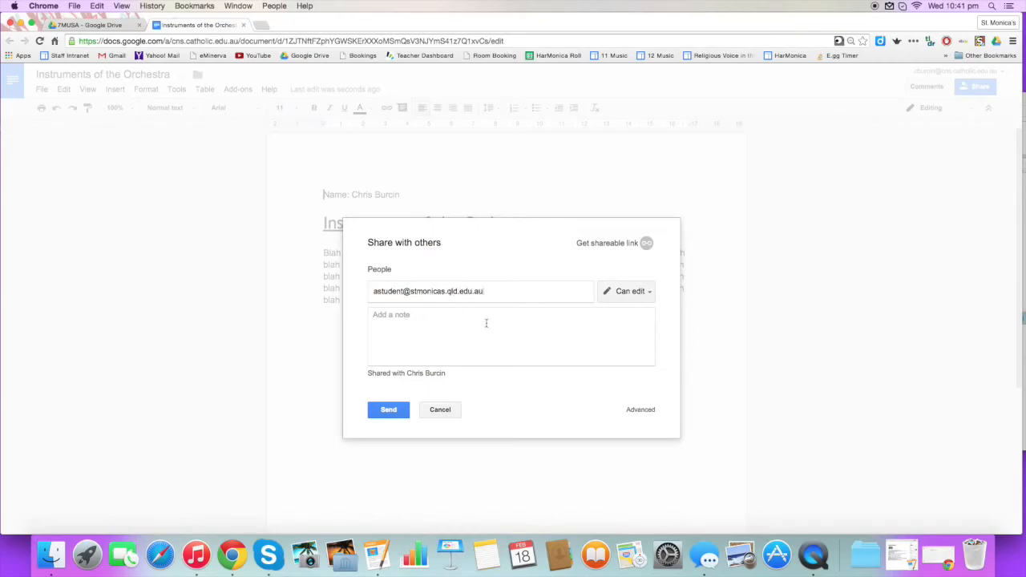
# Keep Can edit access, add a short greeting note signed with the sender's name, and send
pyautogui.click(628, 297)
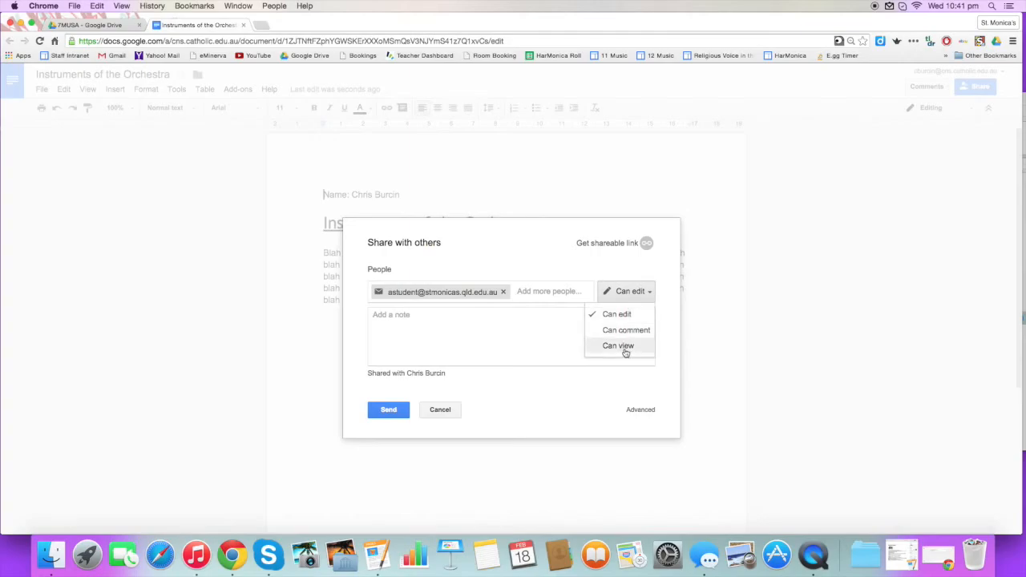
pyautogui.click(499, 335)
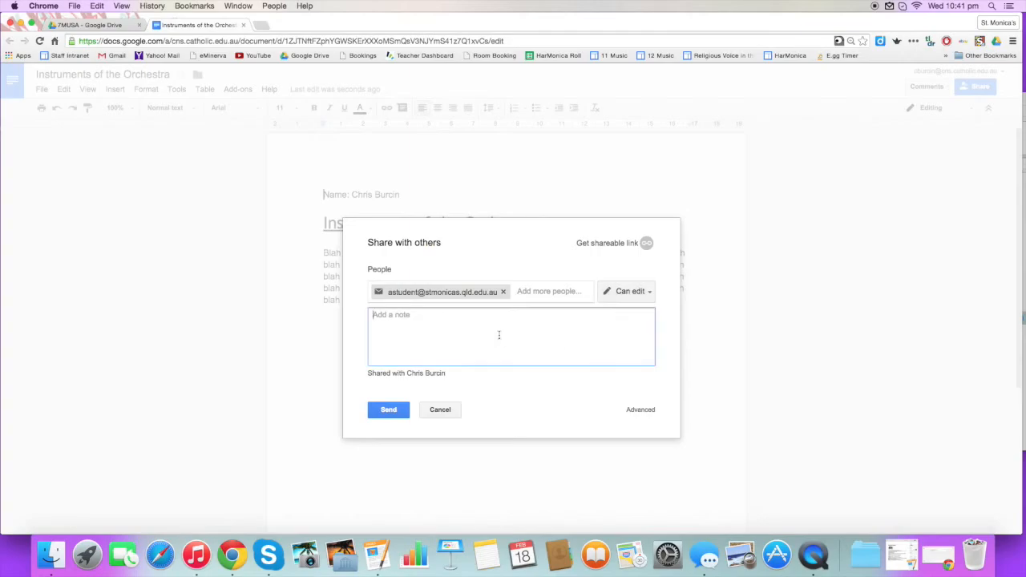
pyautogui.write('Hello A, ')
pyautogui.write('I am sharing this doc with you. ')
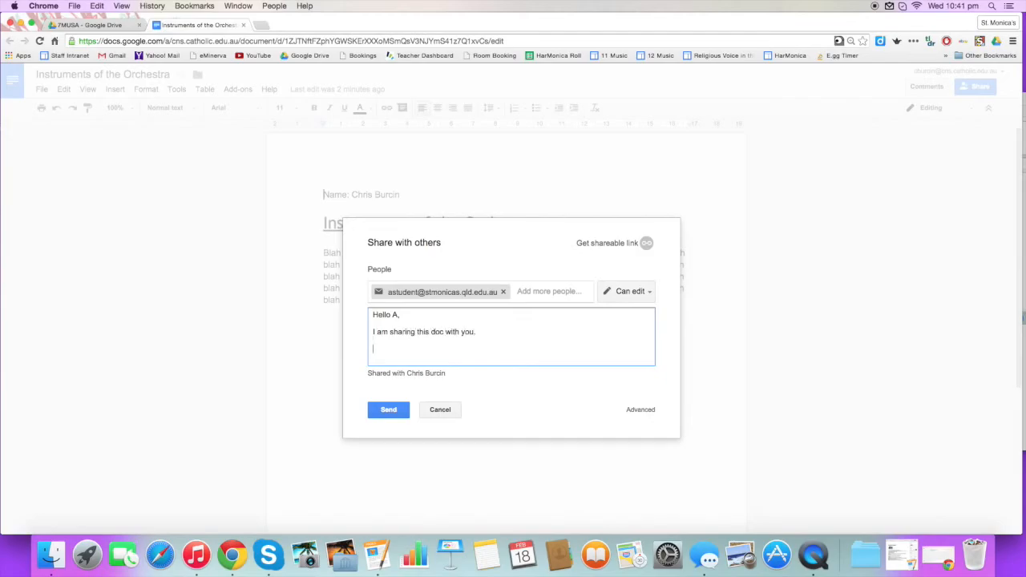
pyautogui.write('Kind regardsm')
pyautogui.press('BackSpace')
pyautogui.write(',')
pyautogui.press('Return')
pyautogui.write('Chris')
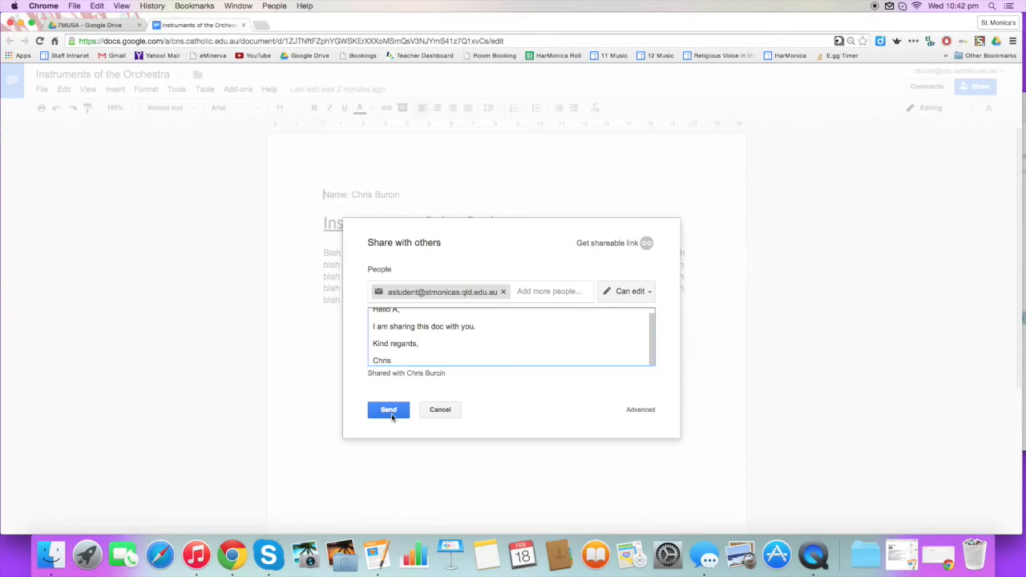
pyautogui.click(442, 415)
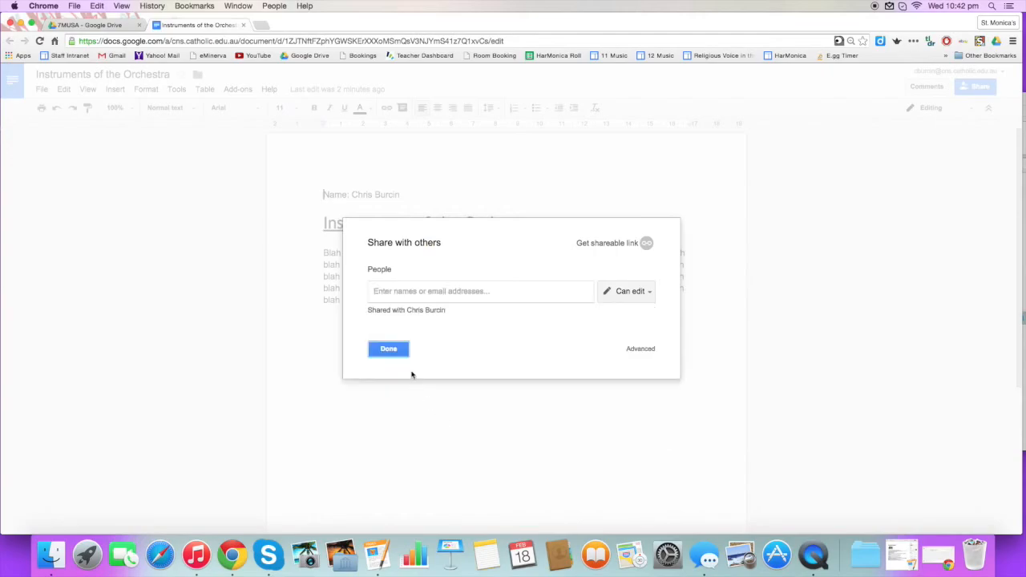
# Reopen sharing and check the Advanced settings confirm the student has edit access, then close them
pyautogui.click(398, 353)
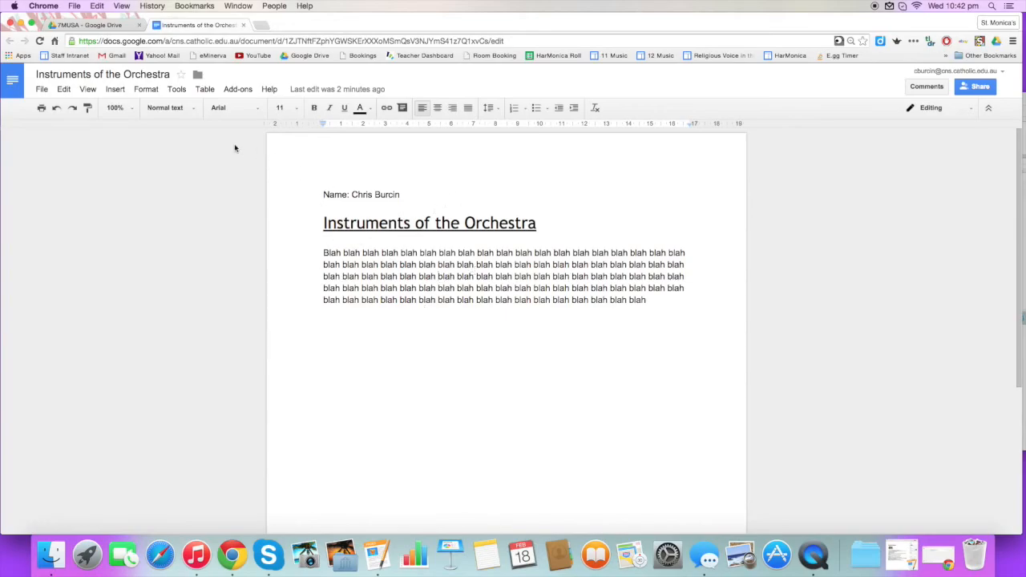
pyautogui.click(43, 90)
pyautogui.click(48, 107)
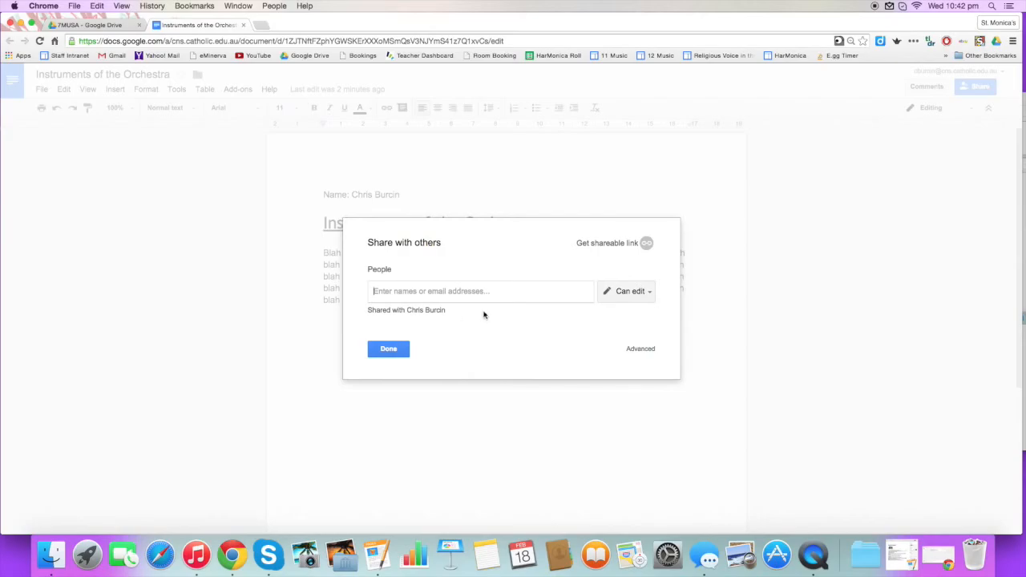
pyautogui.click(640, 349)
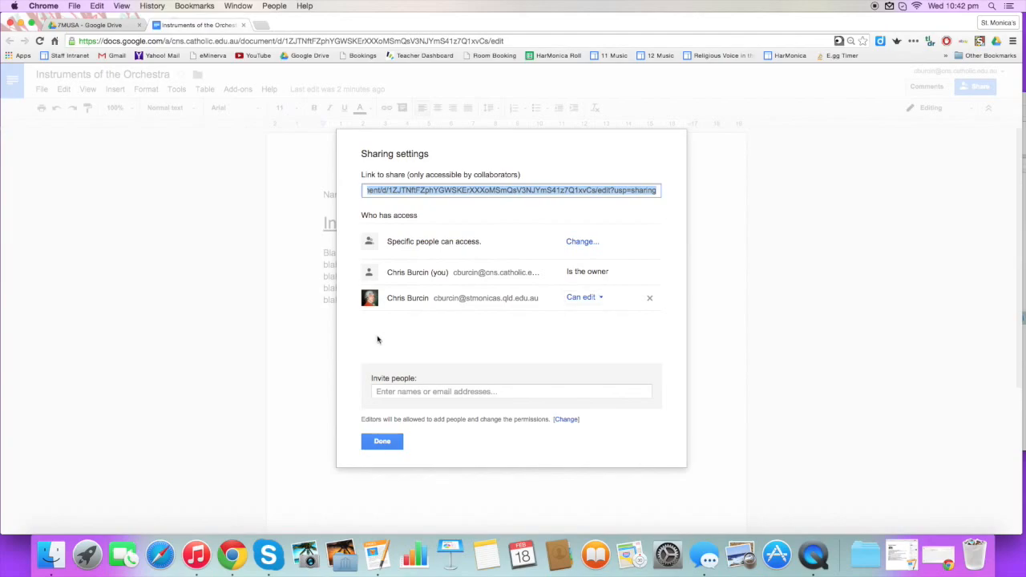
pyautogui.click(386, 444)
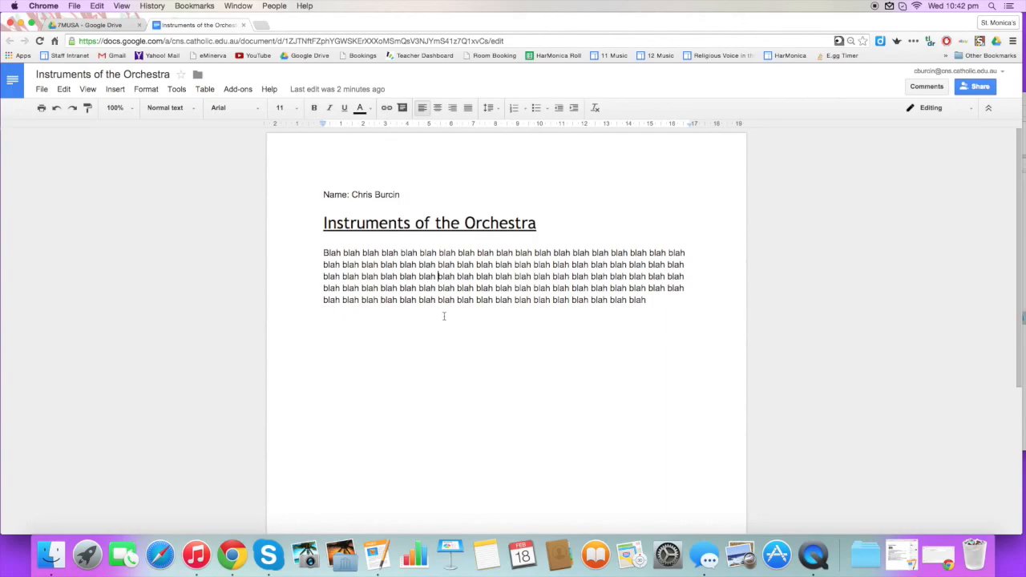
# Go to the top level of My Drive in the Drive tab, then stop the screen recorder
pyautogui.click(112, 25)
pyautogui.click(60, 172)
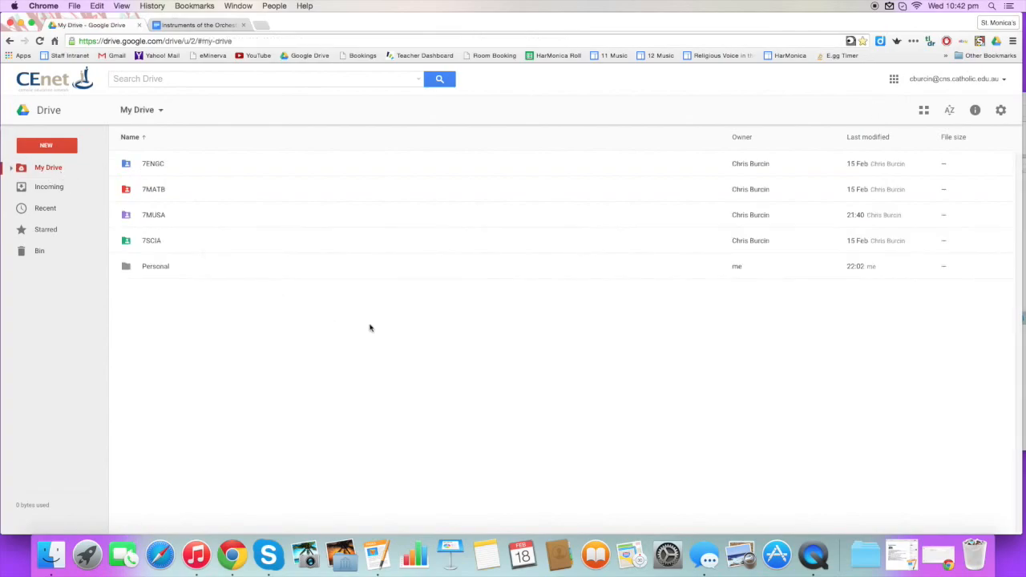
pyautogui.click(813, 555)
pyautogui.rightClick(814, 561)
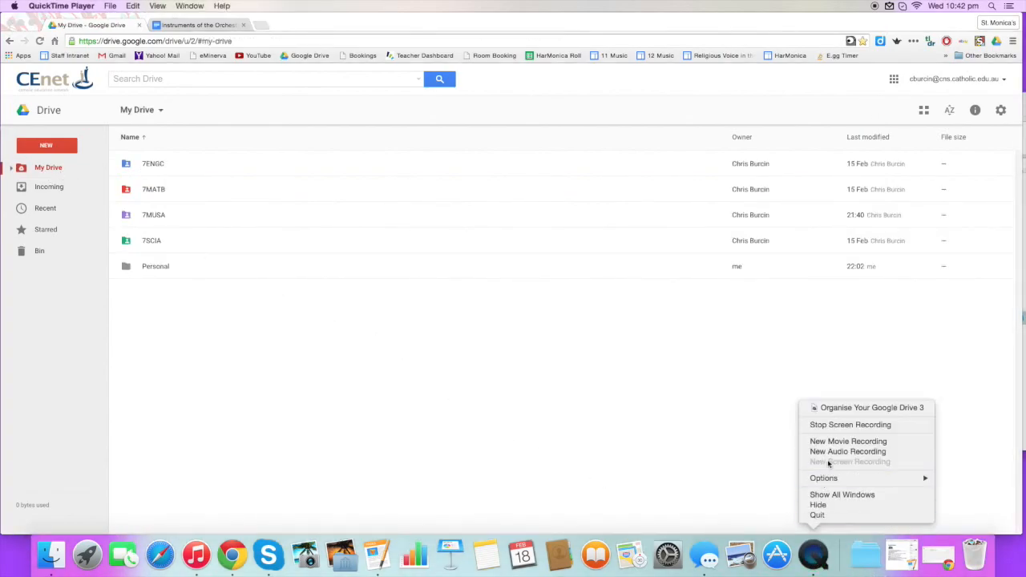